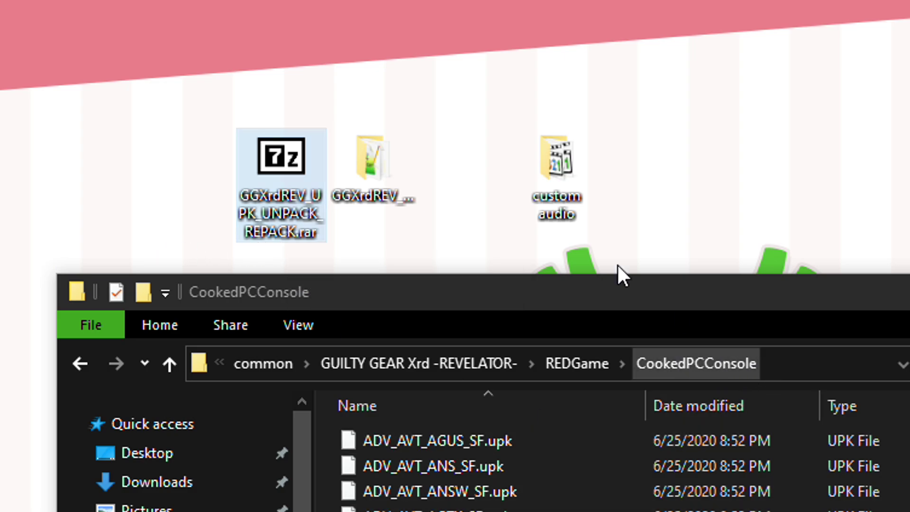
Step: Open the GGXrdREV_UPK_UNPACK_REPACK tools folder in a second Explorer window
{"action": "double_click", "coordinate": [369, 166]}
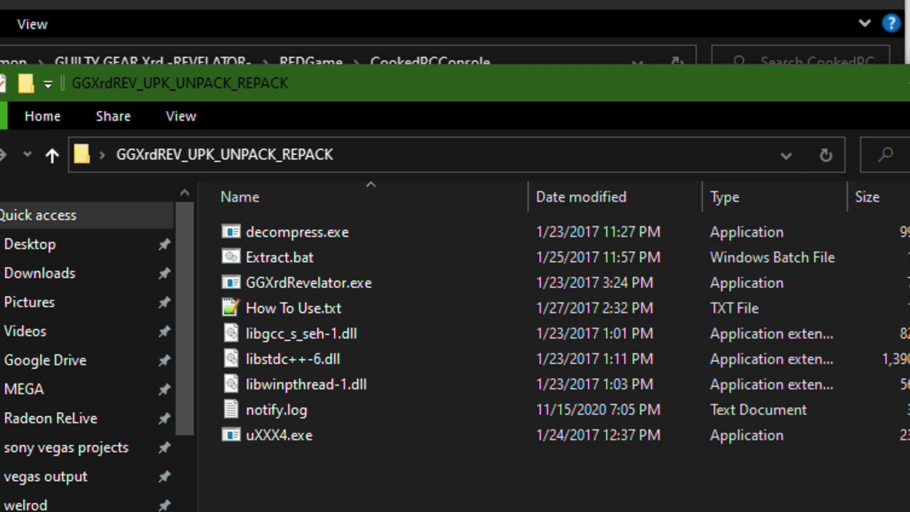
Step: Copy POT_VOICE_JPN_A_SF.upk through POT_VOICE_JPN_C_SF.upk from CookedPCConsole into the repack folder
{"action": "left_click", "coordinate": [456, 3]}
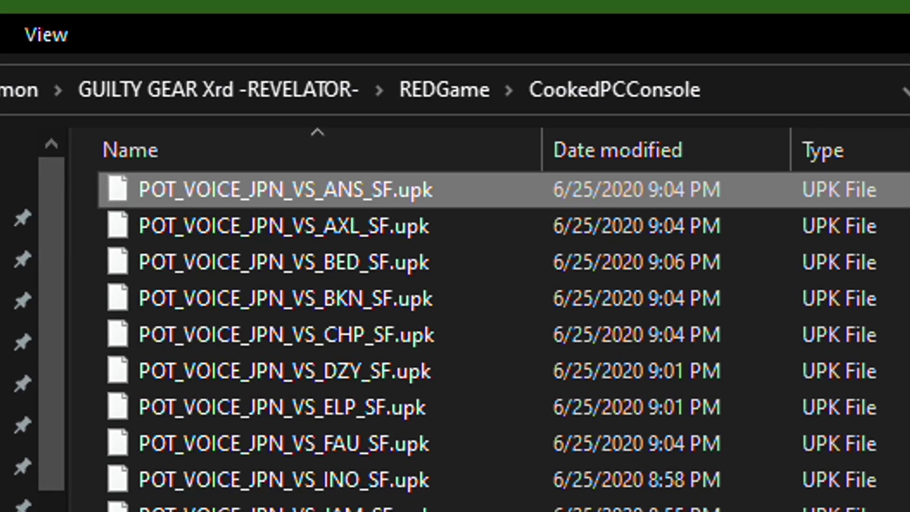
{"action": "scroll", "coordinate": [455, 332], "scroll_direction": "up", "scroll_amount": 2}
{"action": "left_click", "coordinate": [248, 301]}
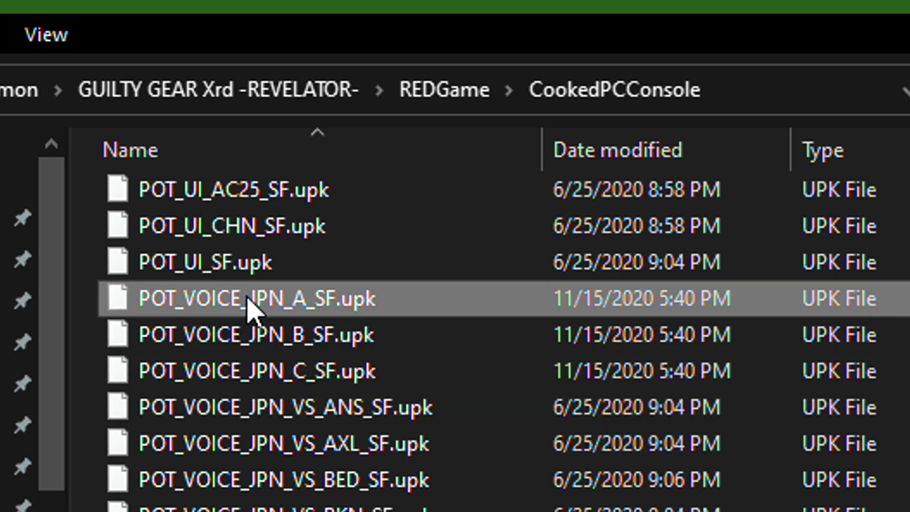
{"action": "left_click", "coordinate": [274, 374], "text": "shift"}
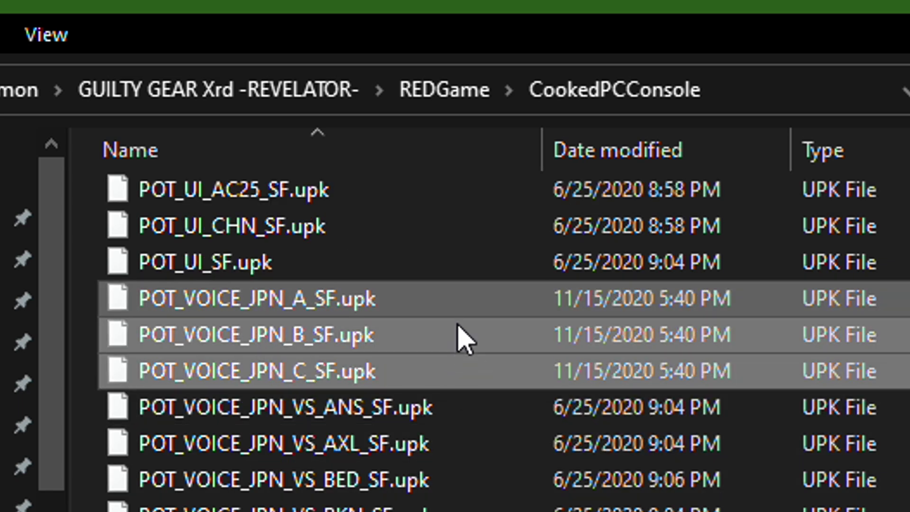
{"action": "key", "text": "alt+Tab"}
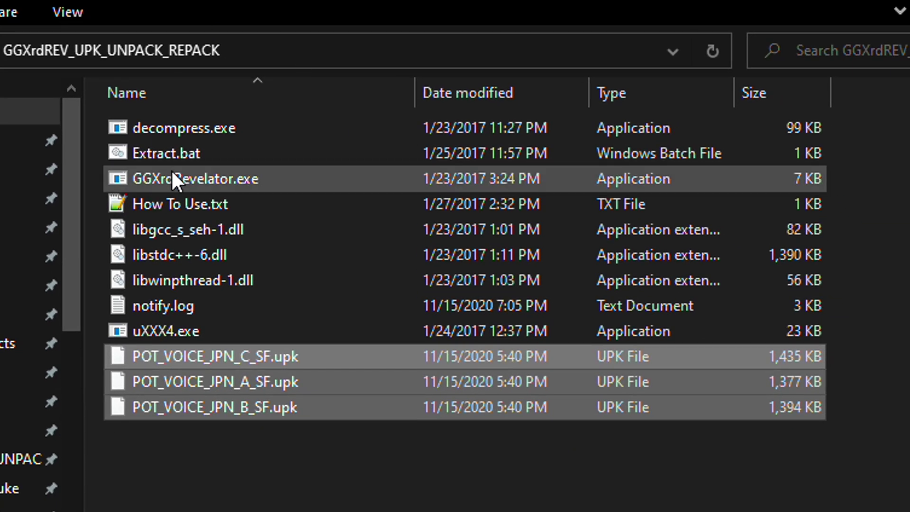
{"action": "left_click", "coordinate": [332, 303]}
Step: Decompress the voice packages with Extract.bat, then unpack A, B and C with uXXX4.exe
{"action": "double_click", "coordinate": [170, 153]}
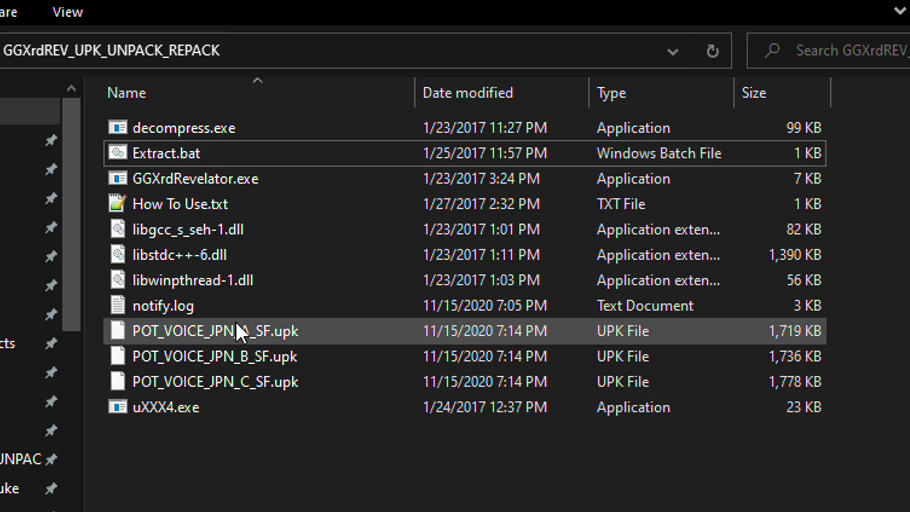
{"action": "left_click_drag", "start_coordinate": [237, 328], "coordinate": [199, 406]}
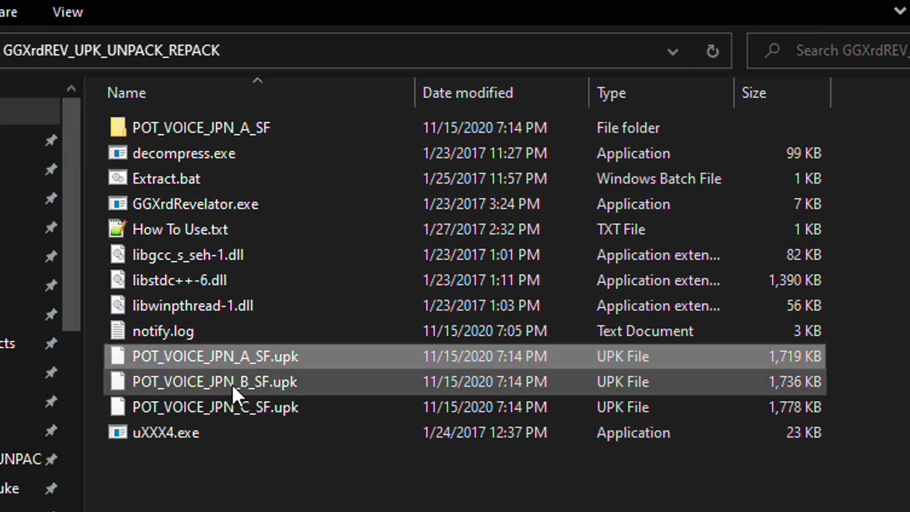
{"action": "left_click", "coordinate": [208, 384]}
{"action": "left_click_drag", "start_coordinate": [203, 383], "coordinate": [165, 431]}
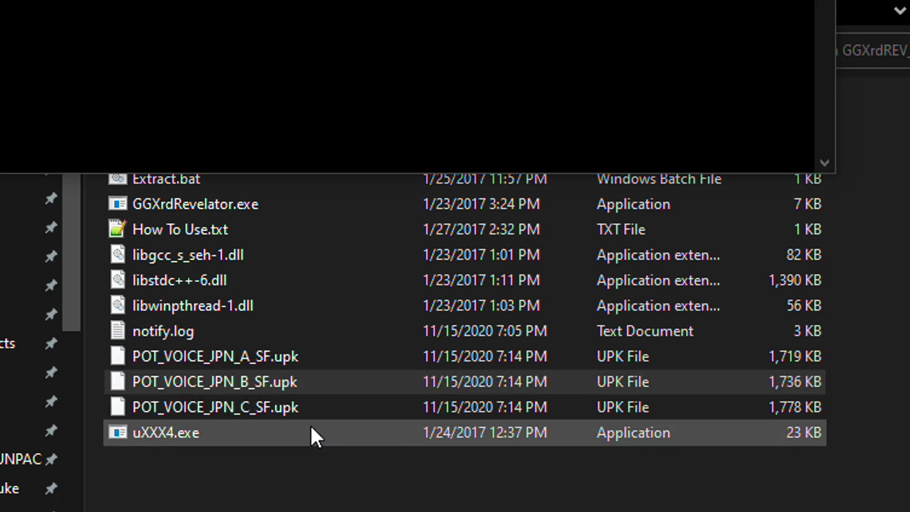
{"action": "left_click", "coordinate": [245, 434]}
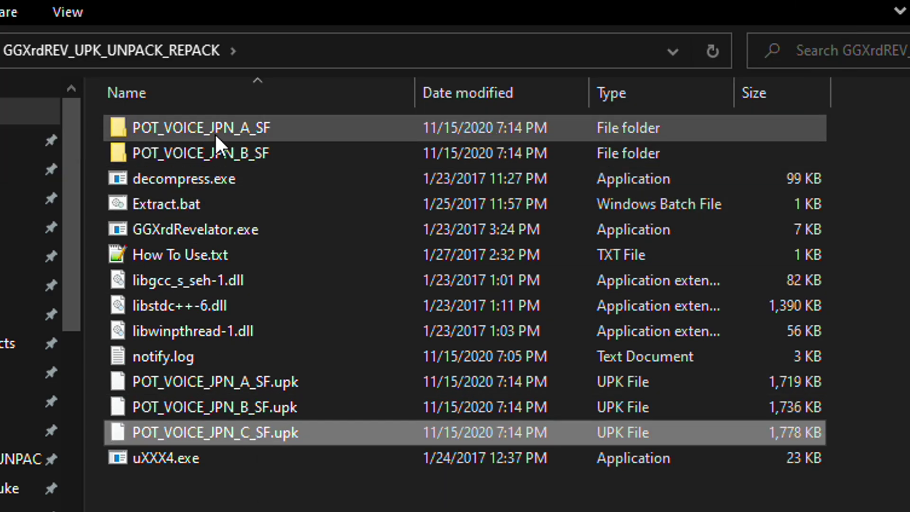
{"action": "left_click_drag", "start_coordinate": [199, 433], "coordinate": [175, 464]}
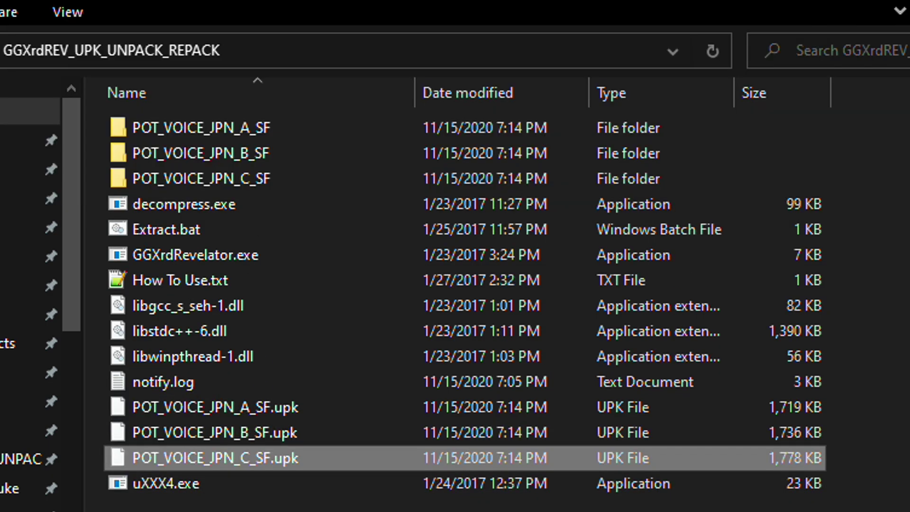
{"action": "double_click", "coordinate": [256, 130]}
{"action": "scroll", "coordinate": [413, 440], "scroll_direction": "down", "scroll_amount": 20}
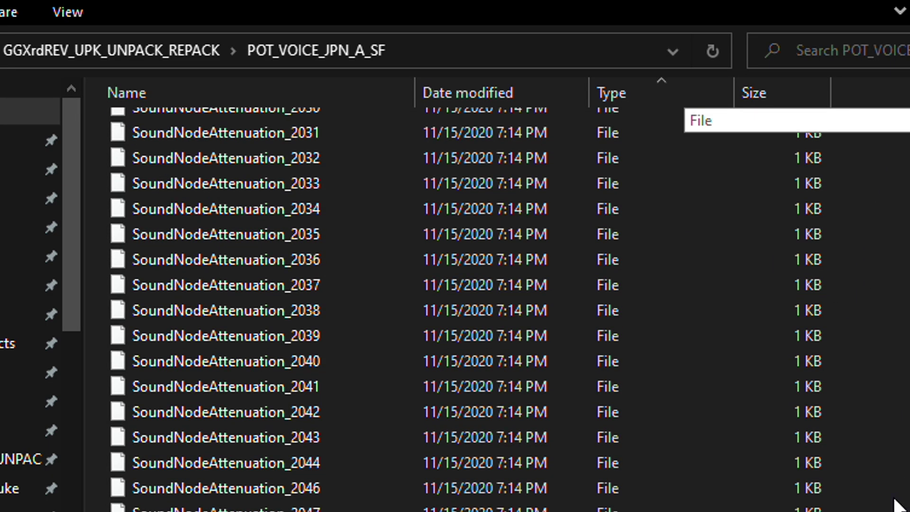
{"action": "scroll", "coordinate": [360, 422], "scroll_direction": "up", "scroll_amount": 2}
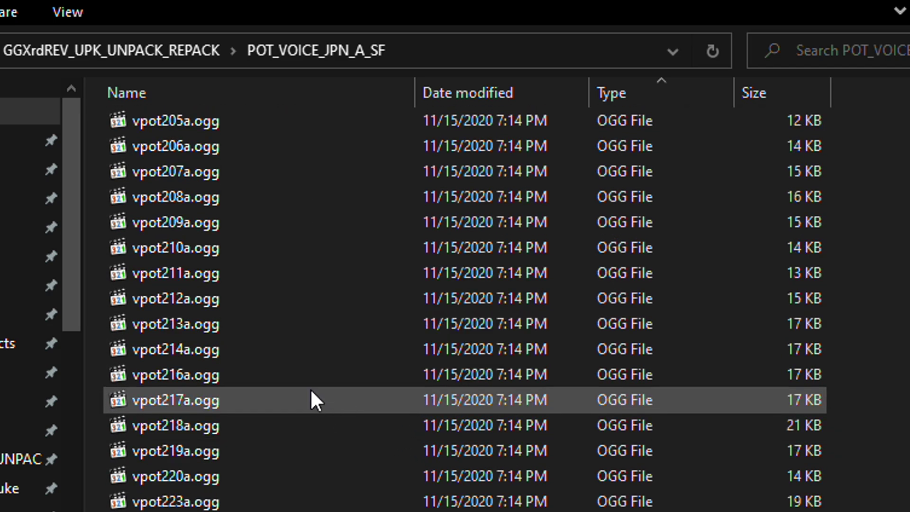
{"action": "scroll", "coordinate": [247, 336], "scroll_direction": "up", "scroll_amount": 2}
{"action": "left_click", "coordinate": [180, 349]}
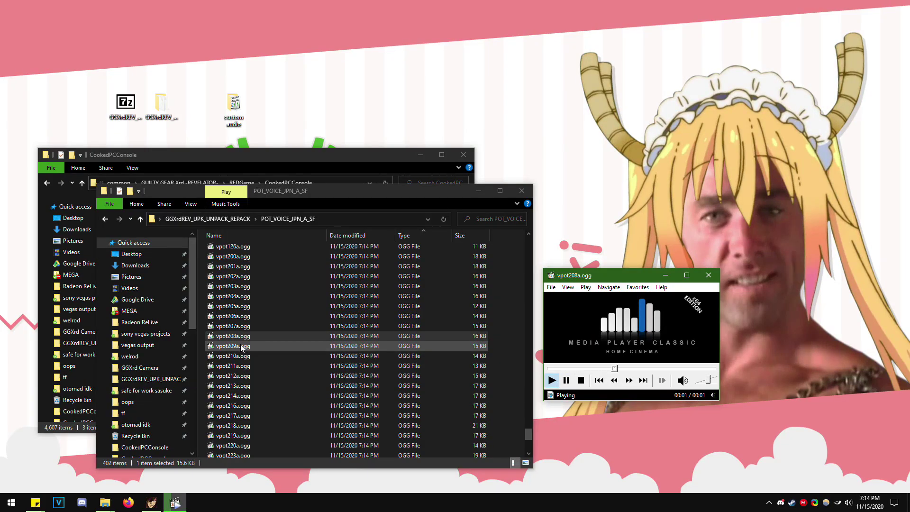
{"action": "double_click", "coordinate": [242, 347]}
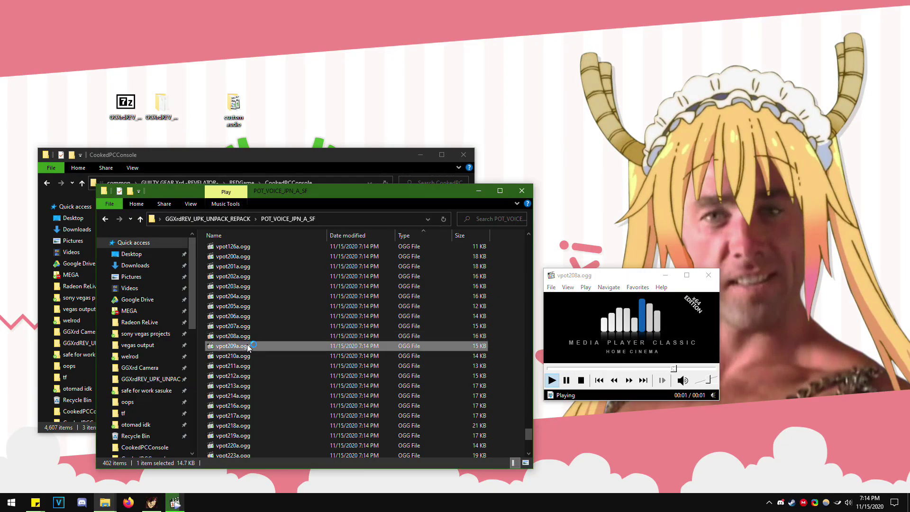
{"action": "left_click", "coordinate": [710, 276]}
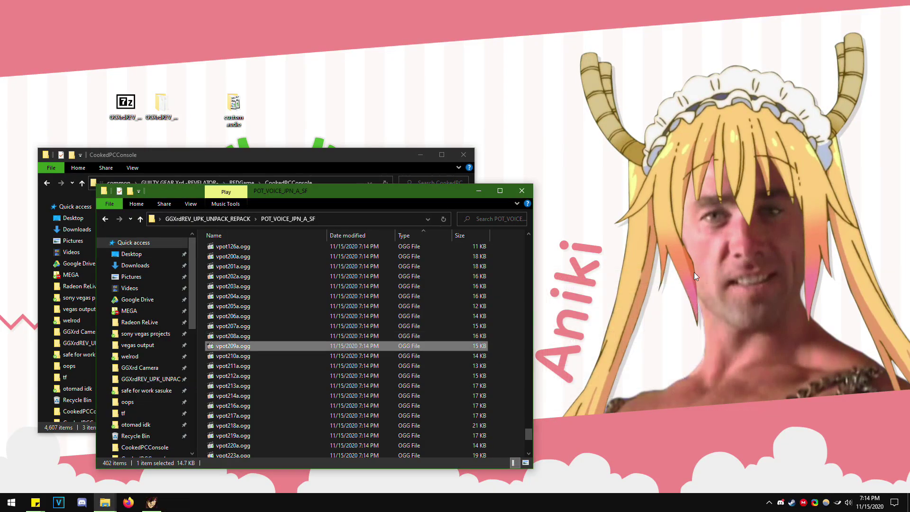
{"action": "left_click", "coordinate": [229, 220]}
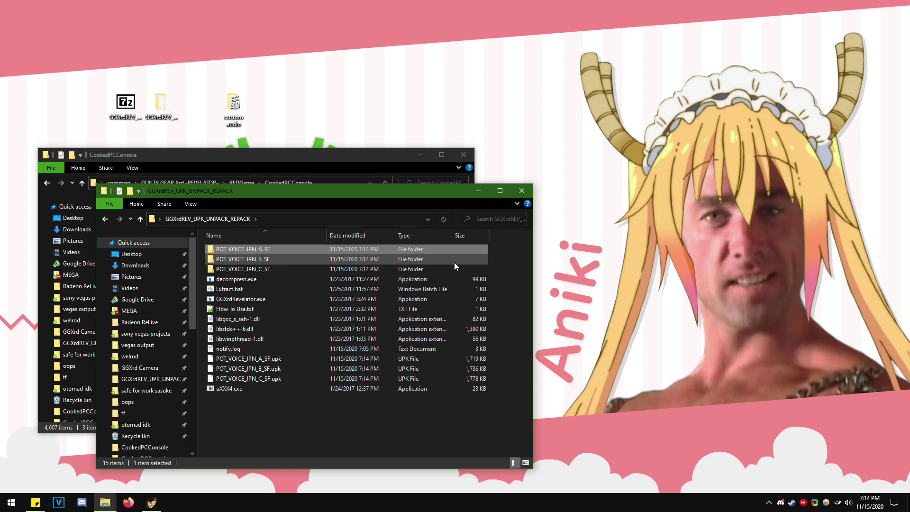
Step: Find SOL_SE_SF.upk in CookedPCConsole and paste a copy into the repack folder
{"action": "left_click", "coordinate": [376, 160]}
{"action": "left_click", "coordinate": [907, 375]}
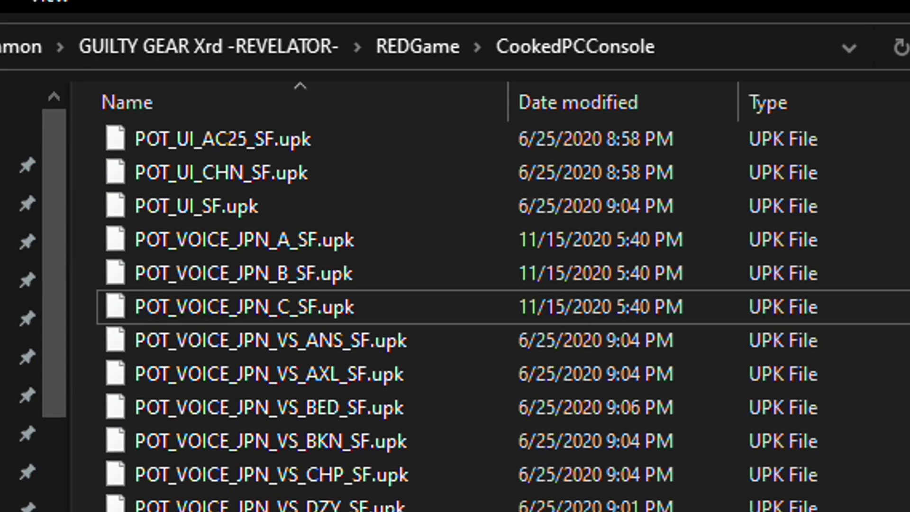
{"action": "type", "text": "sol_se"}
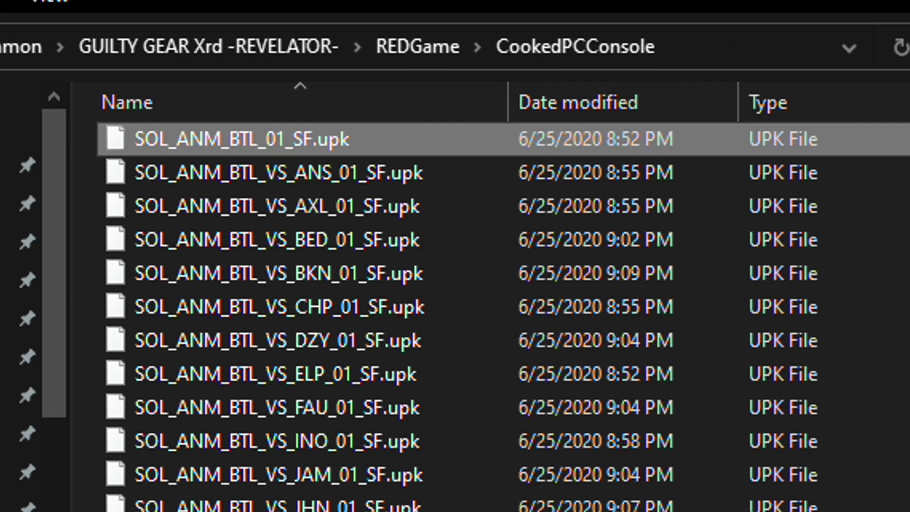
{"action": "scroll", "coordinate": [640, 431], "scroll_direction": "up", "scroll_amount": 2}
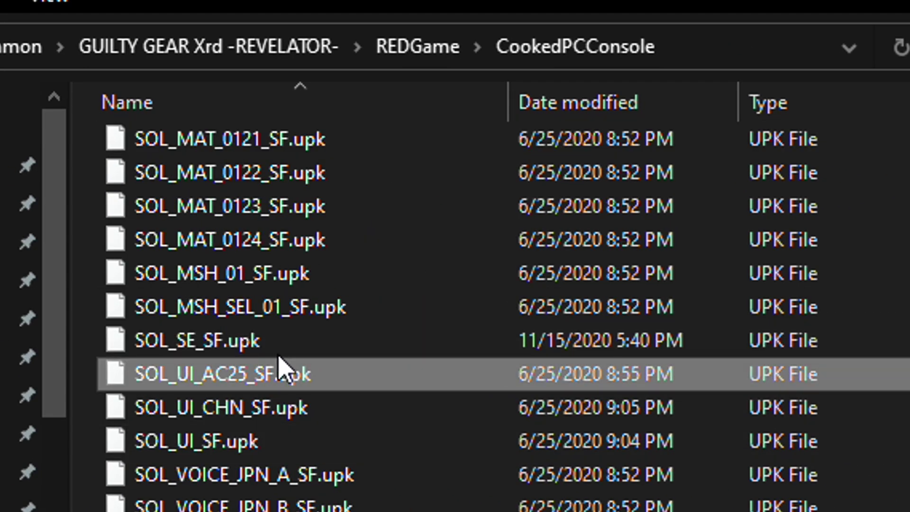
{"action": "key", "text": "alt+Tab"}
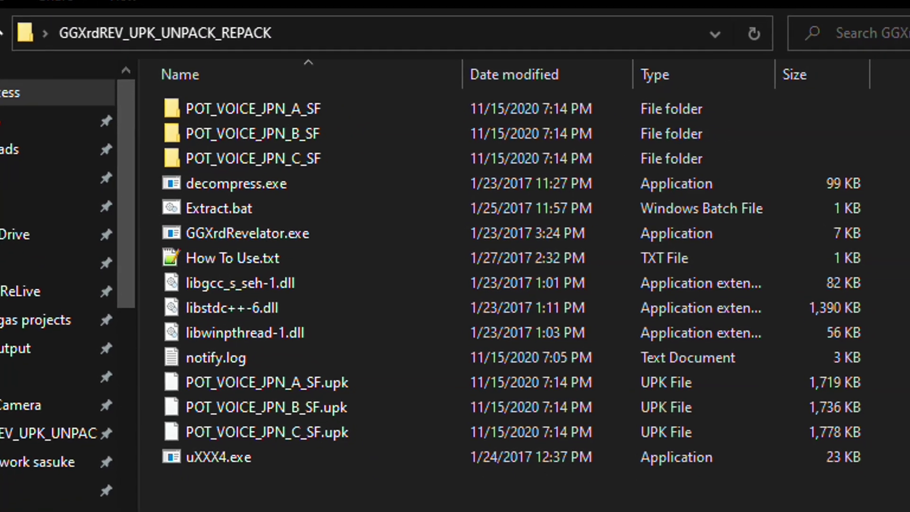
{"action": "key", "text": "ctrl+v"}
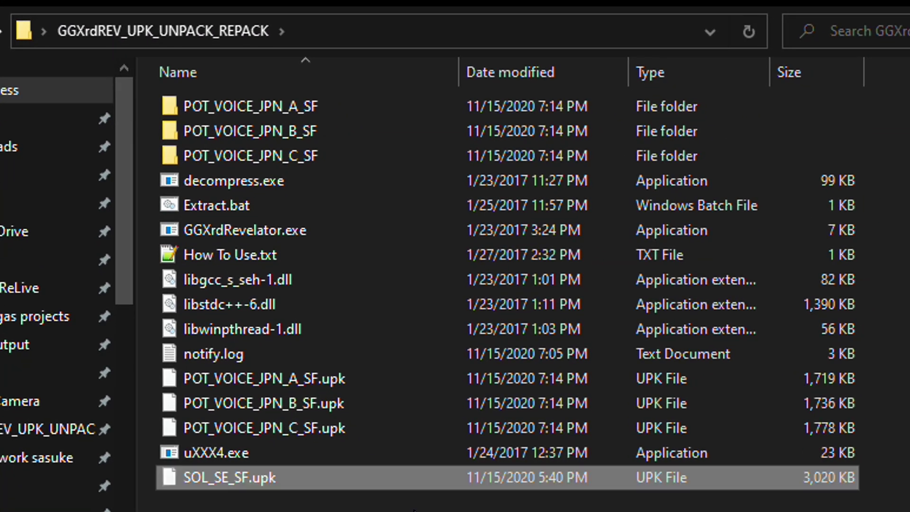
Step: Delete the three POT_VOICE packages and decompress SOL_SE_SF.upk with Extract.bat
{"action": "left_click", "coordinate": [238, 197]}
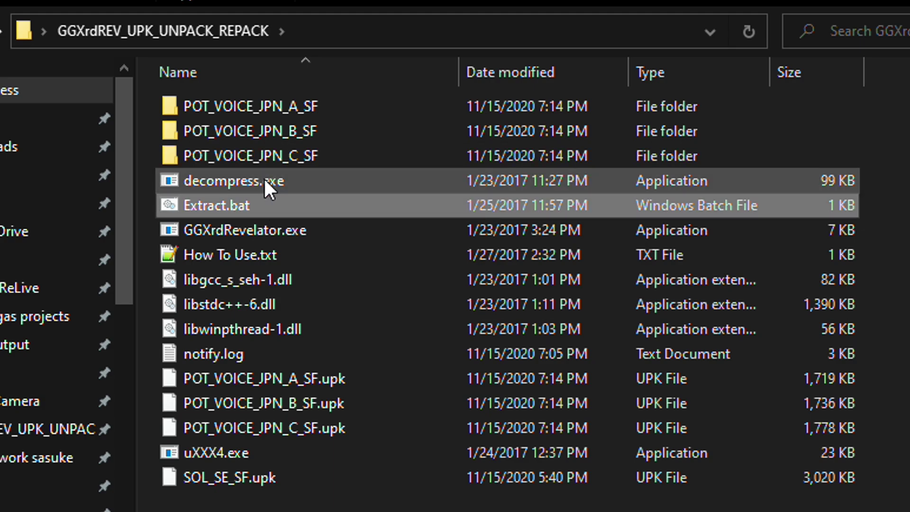
{"action": "left_click", "coordinate": [253, 380]}
{"action": "left_click", "coordinate": [253, 429], "text": "shift"}
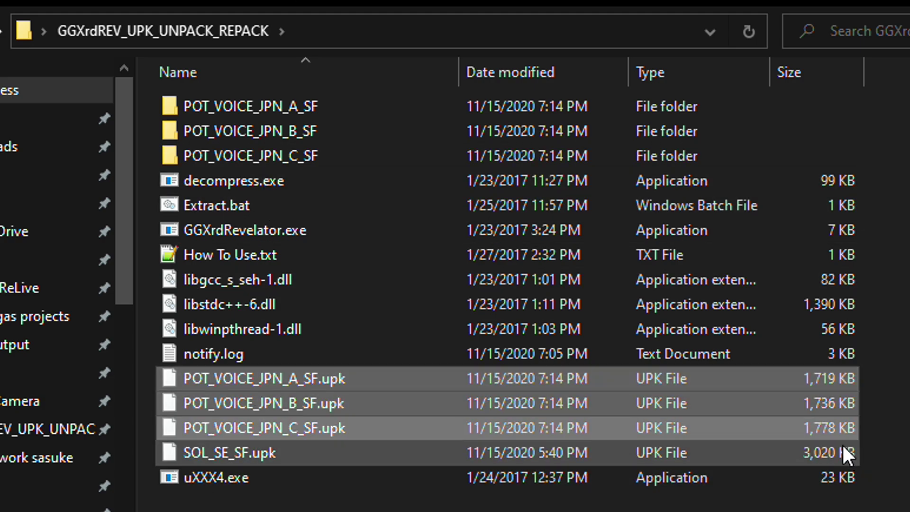
{"action": "key", "text": "Delete"}
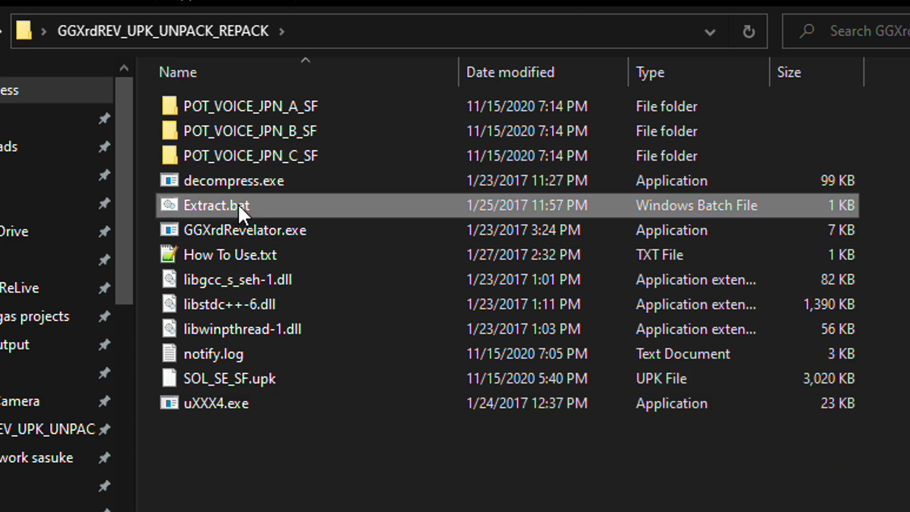
{"action": "double_click", "coordinate": [238, 204]}
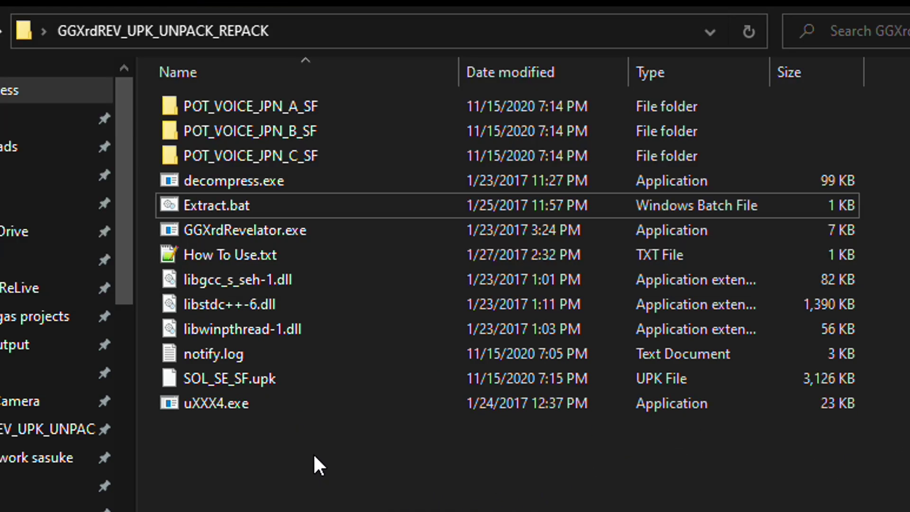
Step: Unpack SOL_SE_SF.upk with uXXX4, then preview BGM_DragonInstall.ogg in the new SOL_SE_SF folder
{"action": "left_click_drag", "start_coordinate": [249, 379], "coordinate": [265, 406]}
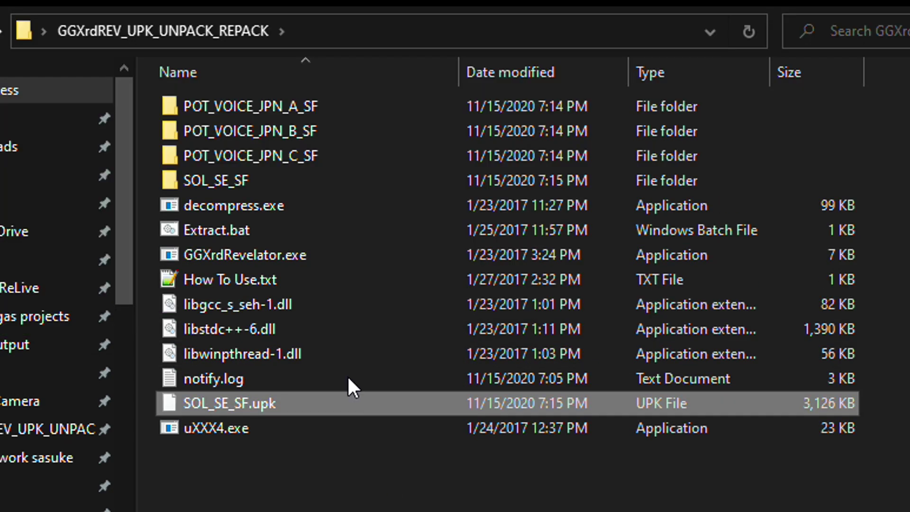
{"action": "double_click", "coordinate": [298, 179]}
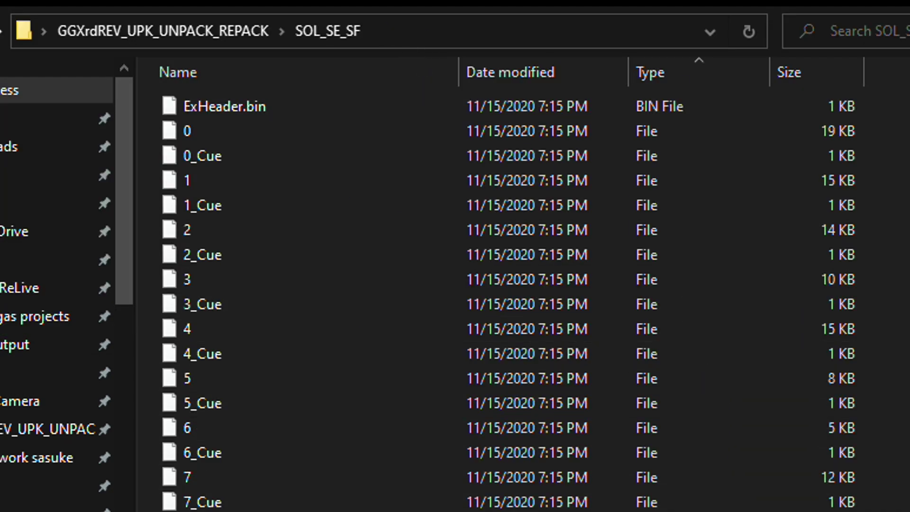
{"action": "scroll", "coordinate": [716, 116], "scroll_direction": "down", "scroll_amount": 20}
{"action": "scroll", "coordinate": [716, 116], "scroll_direction": "down", "scroll_amount": 3}
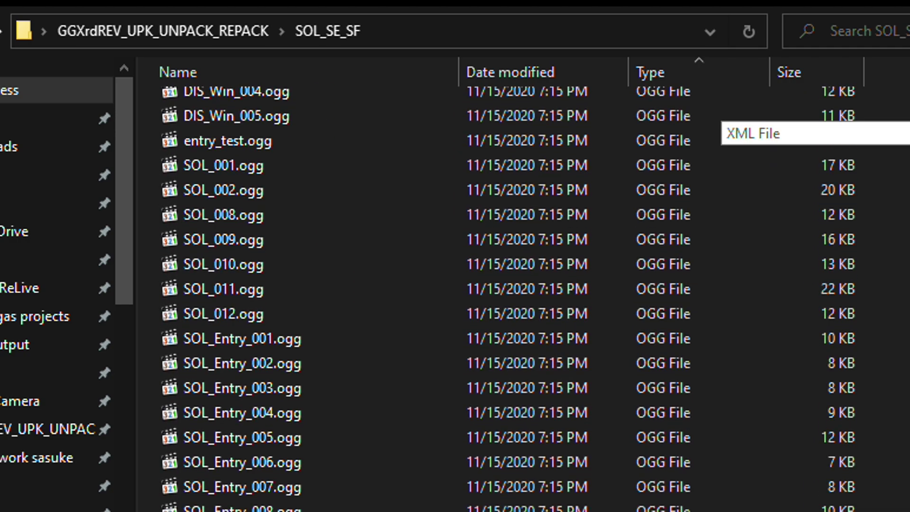
{"action": "scroll", "coordinate": [569, 285], "scroll_direction": "up", "scroll_amount": 3}
{"action": "left_click", "coordinate": [303, 150]}
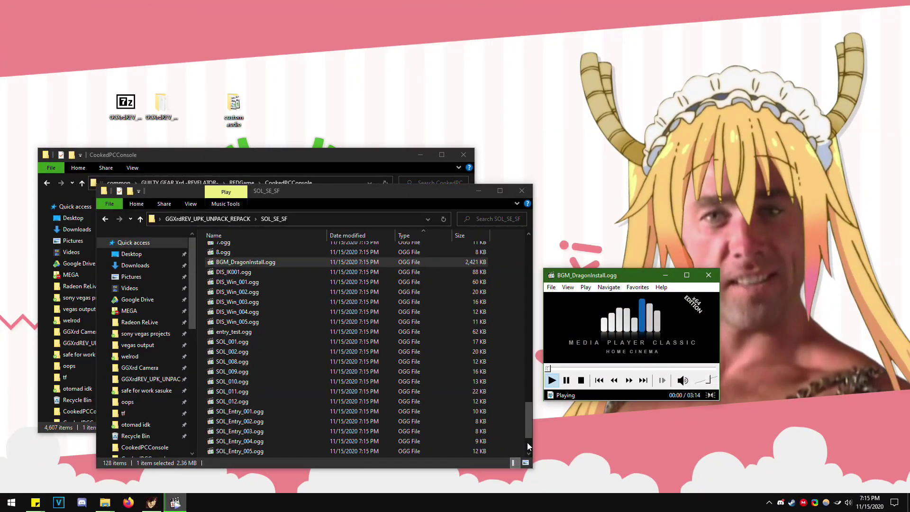
{"action": "left_click", "coordinate": [708, 275]}
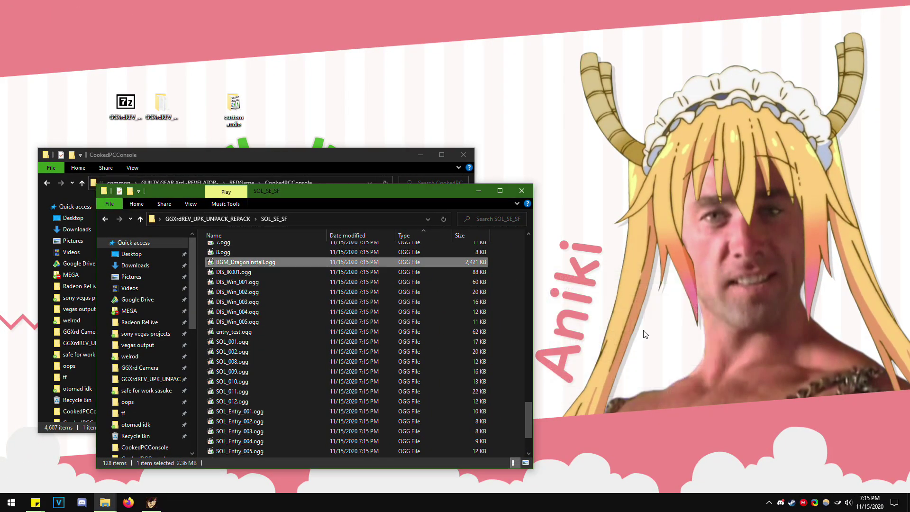
Step: In the custom audio folder, rename 'rules of nature edit.ogg' to BGM_DragonInstall.ogg
{"action": "double_click", "coordinate": [239, 118]}
{"action": "left_click_drag", "start_coordinate": [278, 207], "coordinate": [596, 214]}
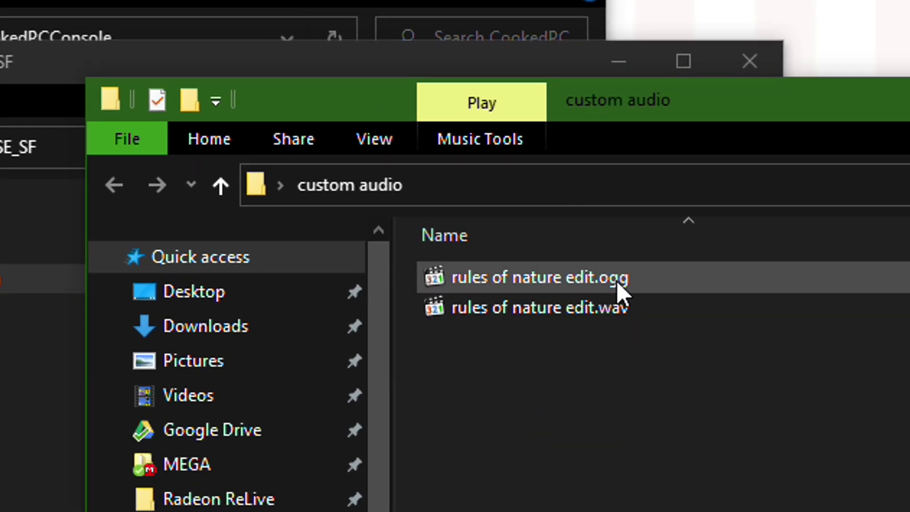
{"action": "left_click", "coordinate": [591, 277]}
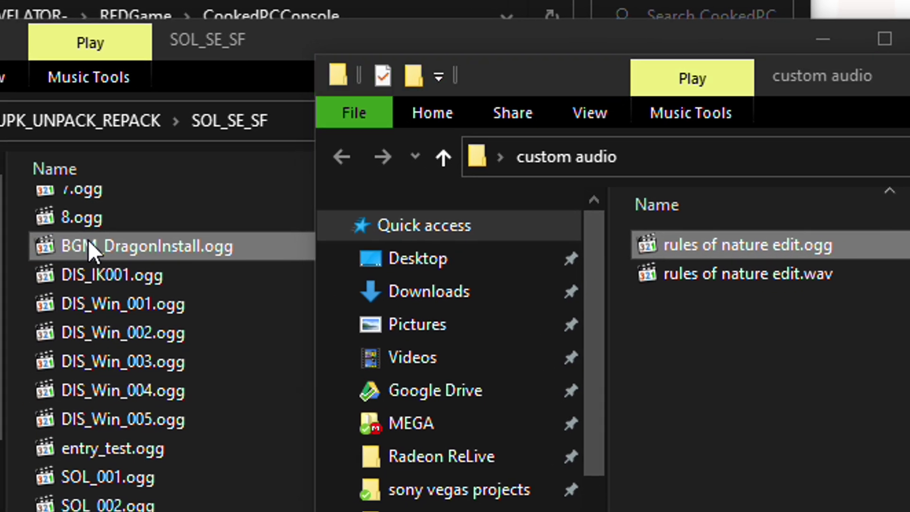
{"action": "left_click", "coordinate": [120, 244]}
{"action": "key", "text": "F2"}
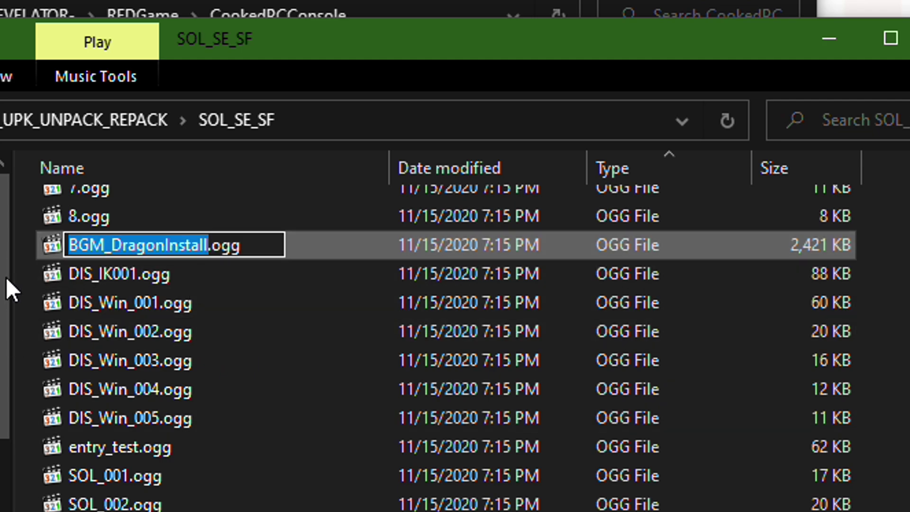
{"action": "key", "text": "alt+Tab"}
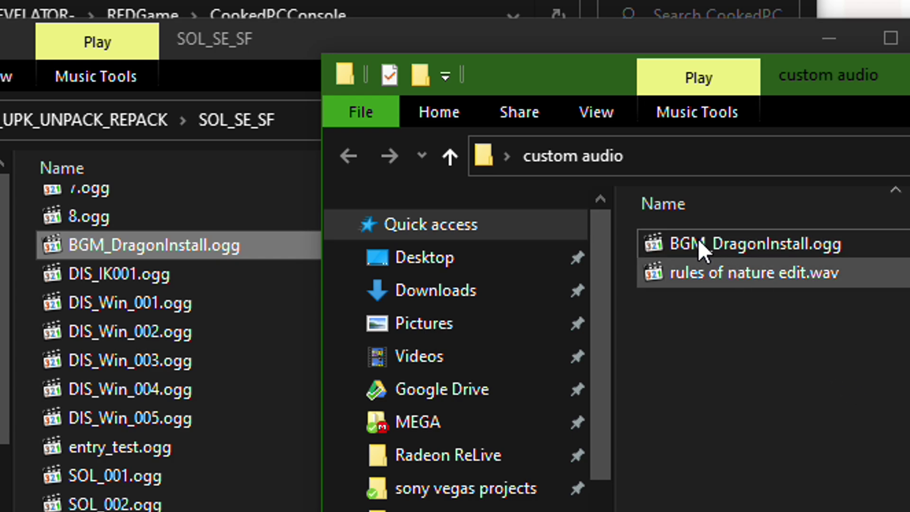
{"action": "left_click", "coordinate": [756, 244]}
Step: Paste the custom BGM_DragonInstall.ogg into SOL_SE_SF, replacing the original
{"action": "left_click", "coordinate": [208, 337]}
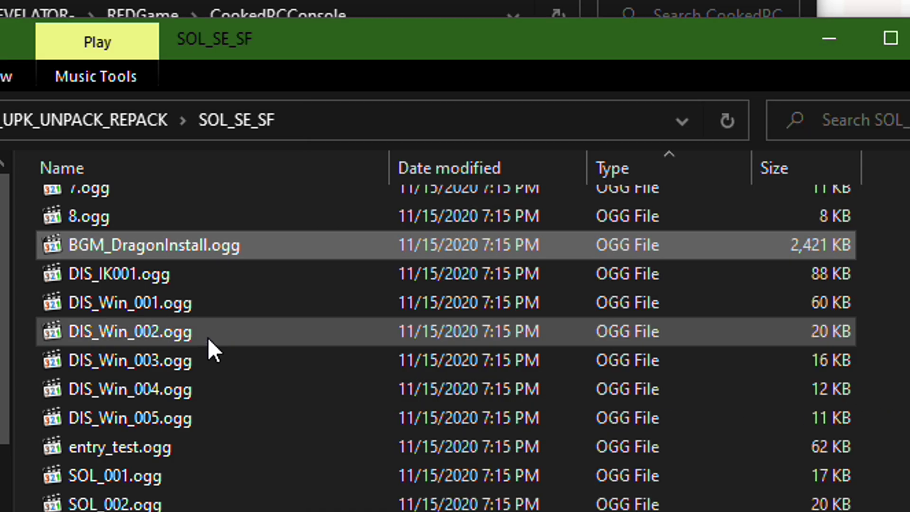
{"action": "key", "text": "ctrl+v"}
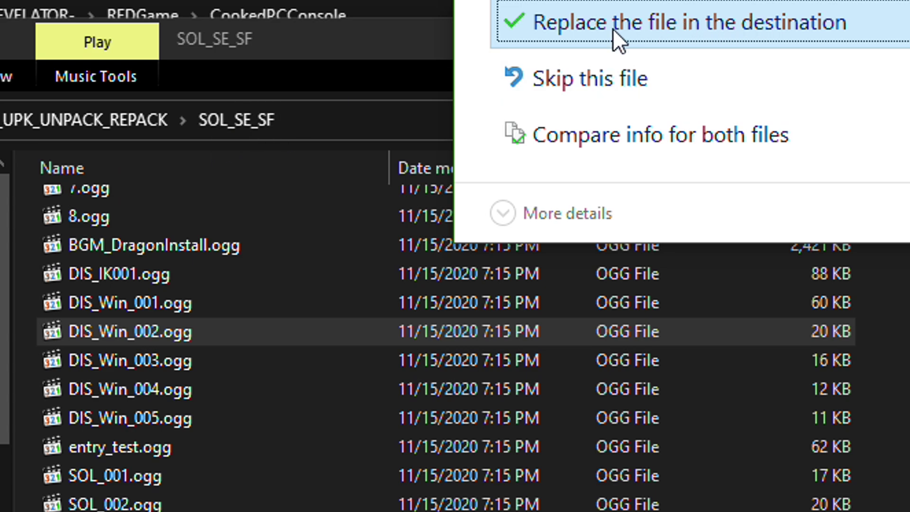
{"action": "left_click", "coordinate": [582, 23]}
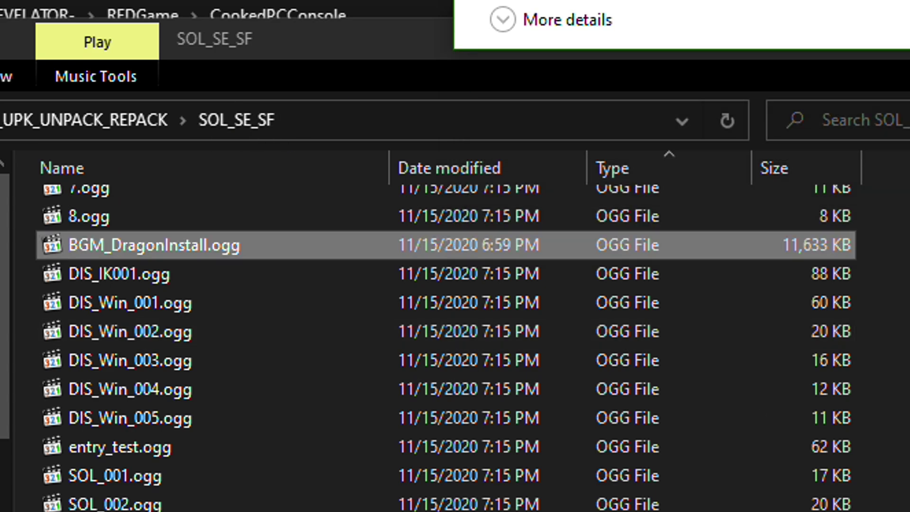
{"action": "left_click", "coordinate": [121, 121]}
Step: Repack SOL_SE_SF into SOL_SE_SF.upk with uXXX4 and paste it over the original in CookedPCConsole
{"action": "left_click", "coordinate": [289, 189]}
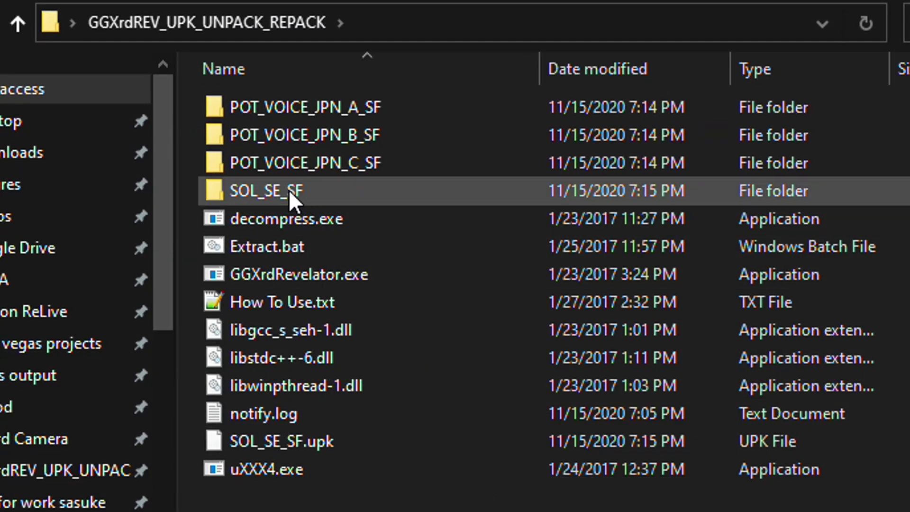
{"action": "left_click_drag", "start_coordinate": [275, 193], "coordinate": [298, 482]}
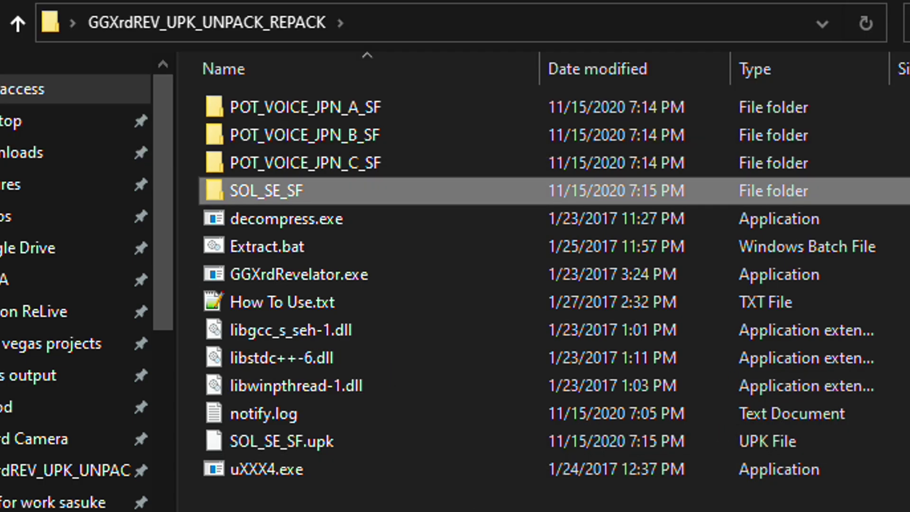
{"action": "left_click", "coordinate": [641, 448]}
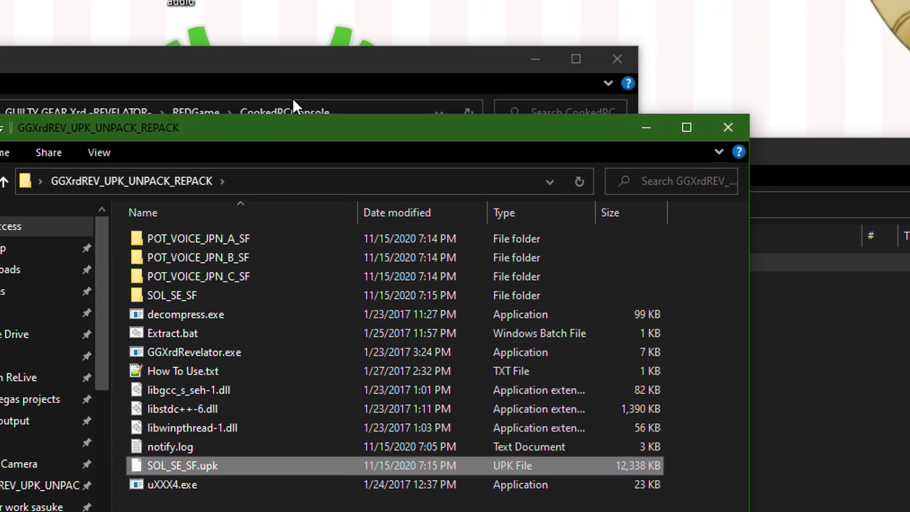
{"action": "left_click", "coordinate": [275, 87]}
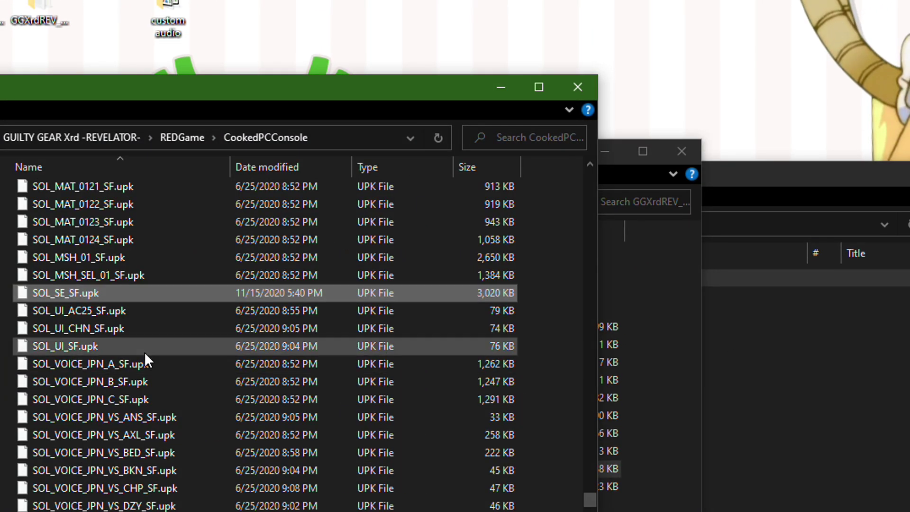
{"action": "key", "text": "ctrl+v"}
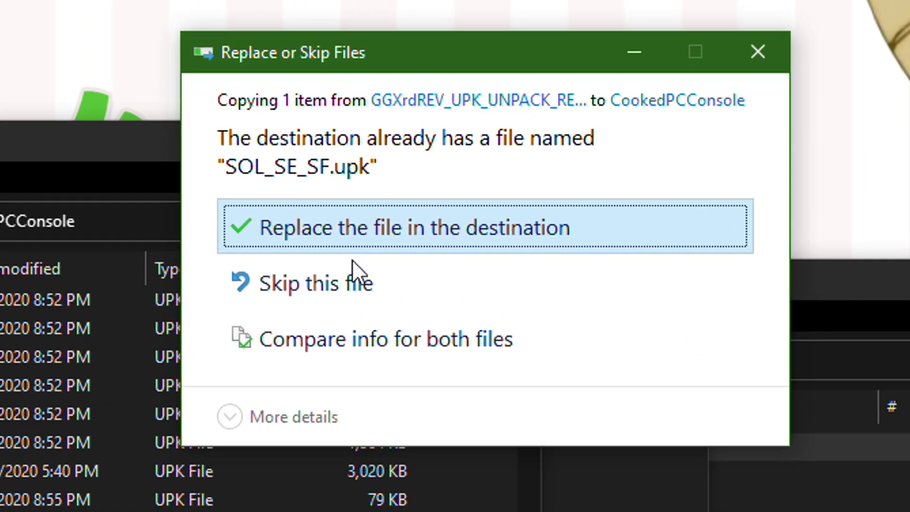
{"action": "left_click", "coordinate": [325, 243]}
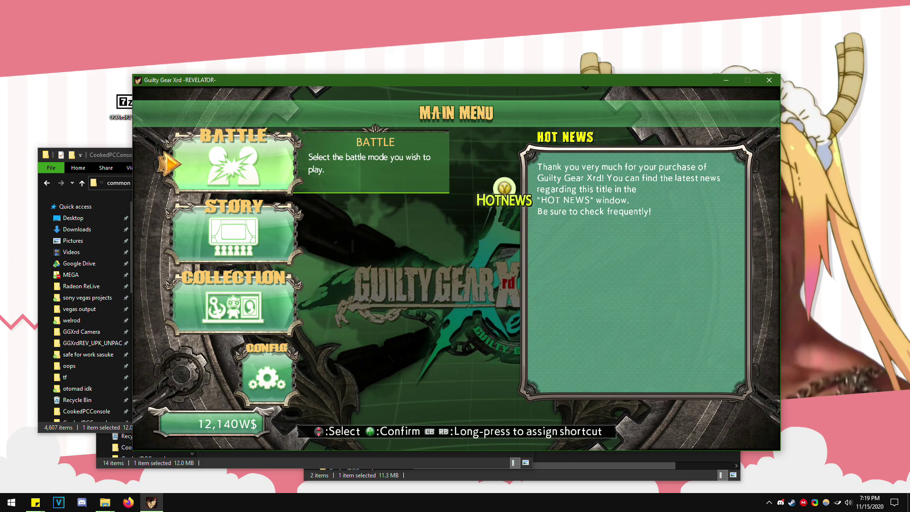
Step: Unmute the game, take the Player 1 side in Training, choose Slayer and start the match
{"action": "left_click", "coordinate": [843, 501]}
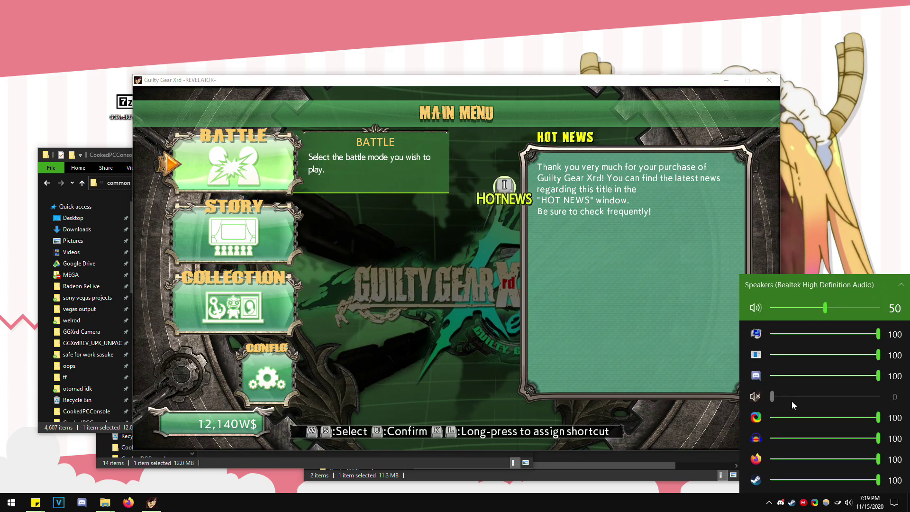
{"action": "left_click", "coordinate": [502, 326]}
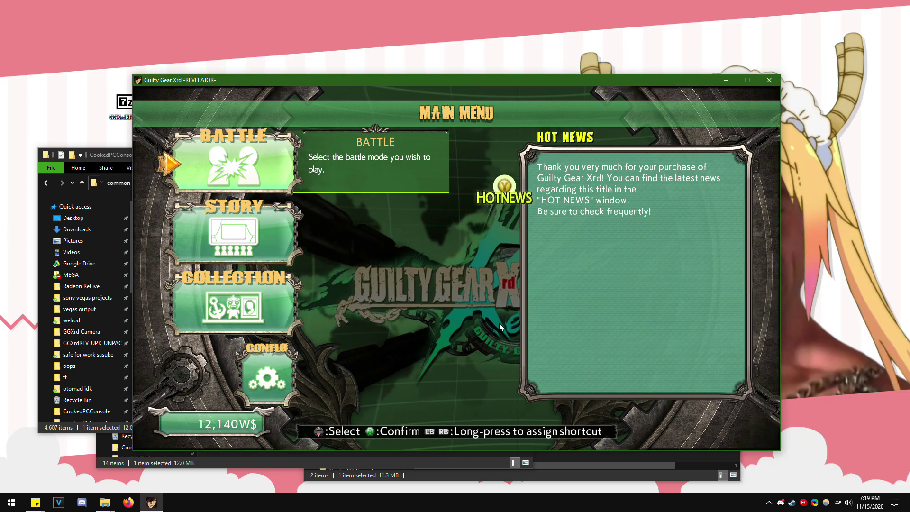
{"action": "key", "text": "Left"}
{"action": "key", "text": "Return"}
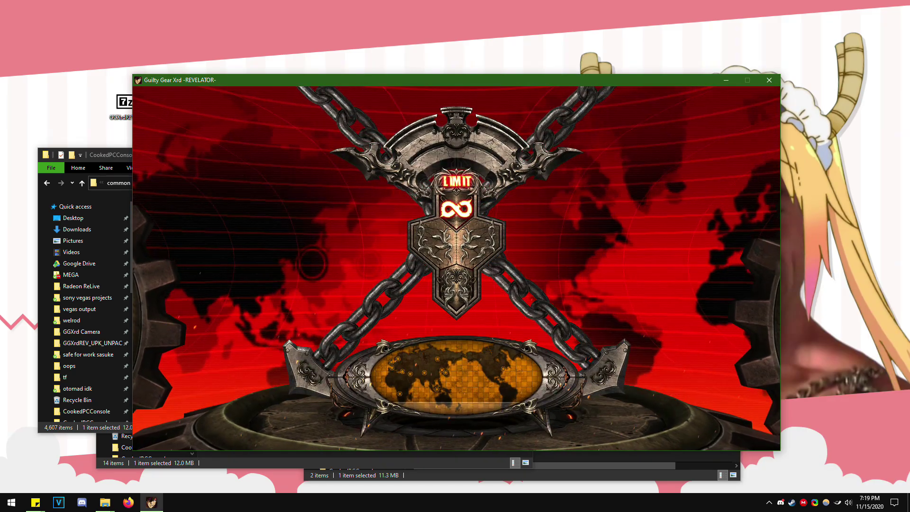
{"action": "key", "text": "u"}
{"action": "key", "text": "u"}
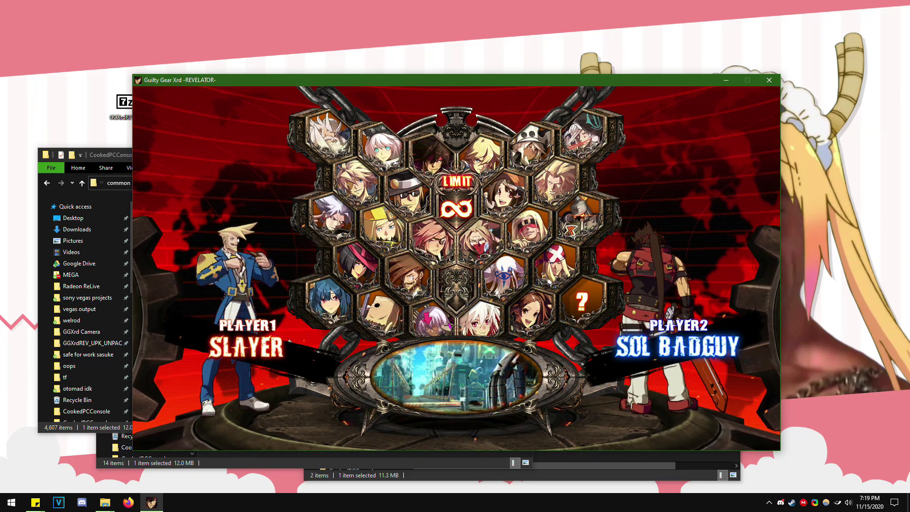
{"action": "key", "text": "u"}
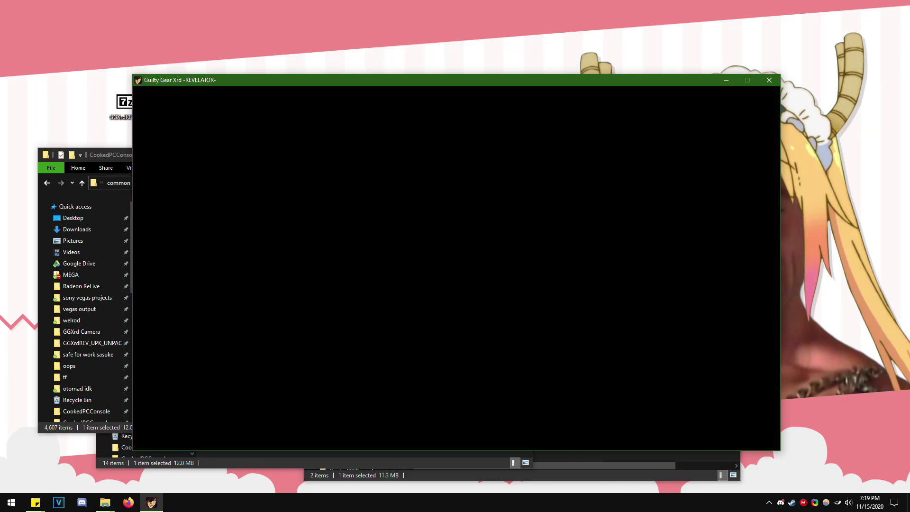